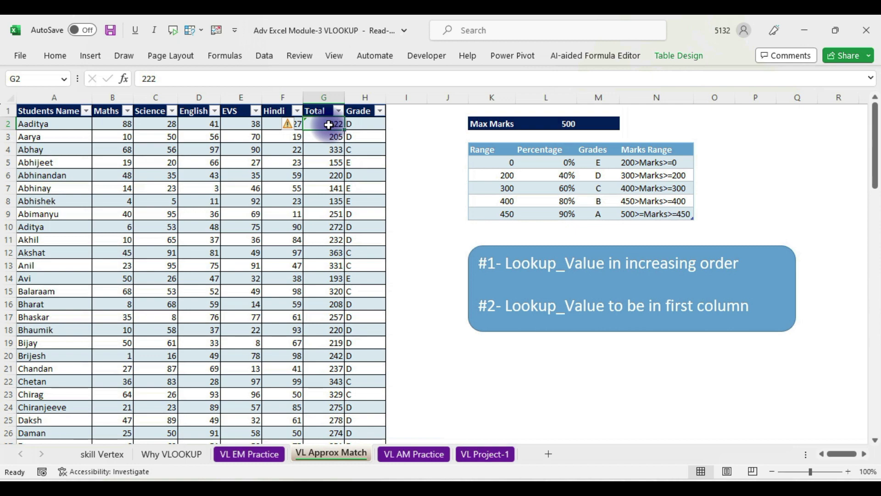
Clear the contents of the Total and Grade columns for all students, G2:H101.
key(ctrl+shift+Down)
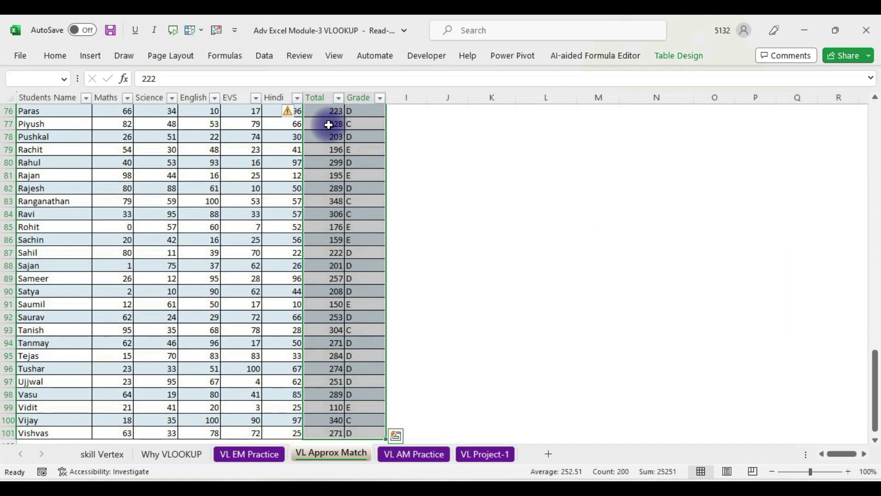
key(Delete)
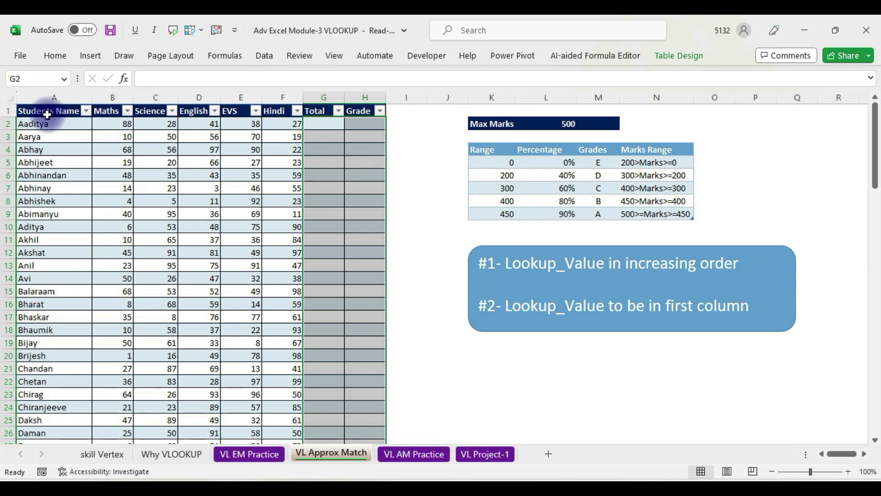
Examine the student marks table with its Total and Grade columns, and the marks range assigned to each grade from E to A.
drag(46, 112, 56, 233)
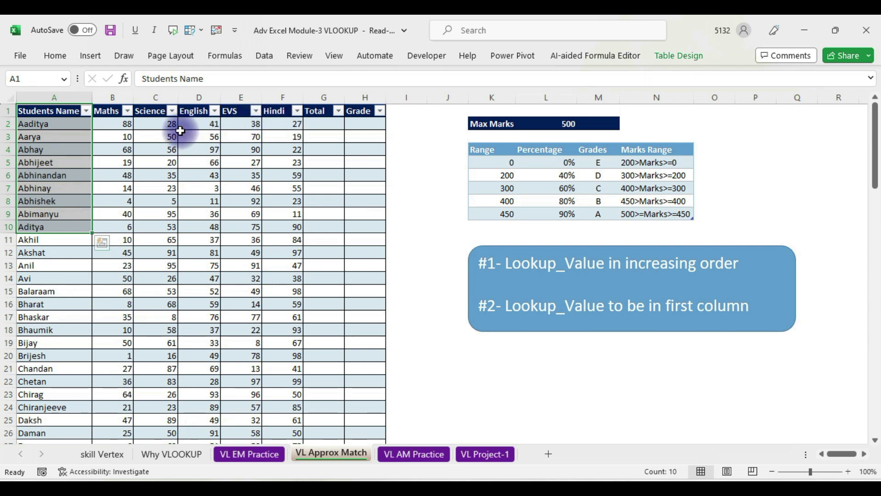
click(336, 124)
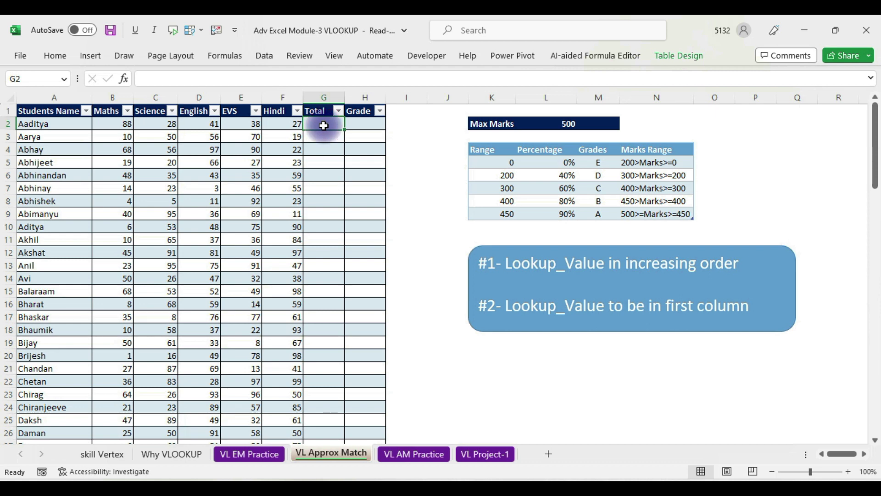
click(377, 124)
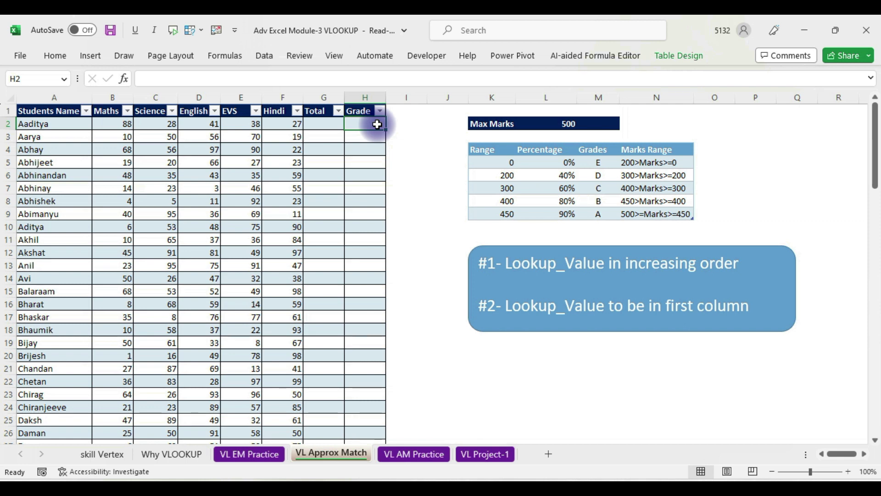
drag(504, 148, 673, 210)
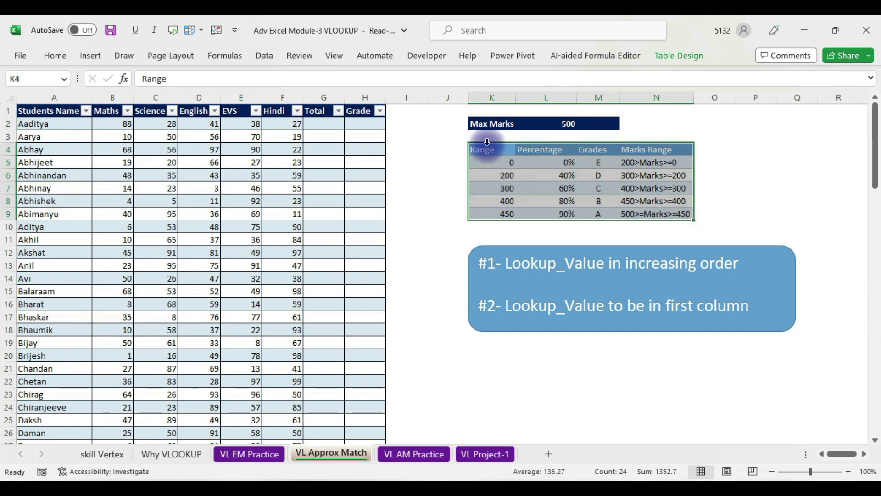
click(639, 163)
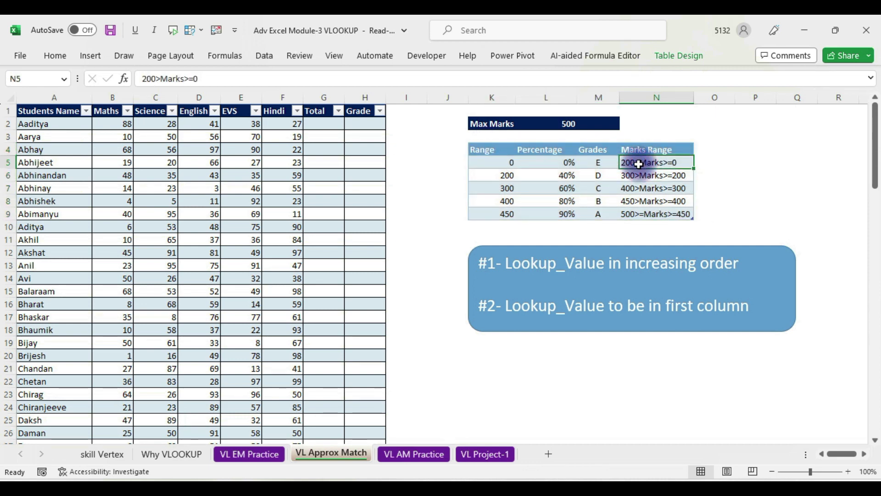
click(598, 163)
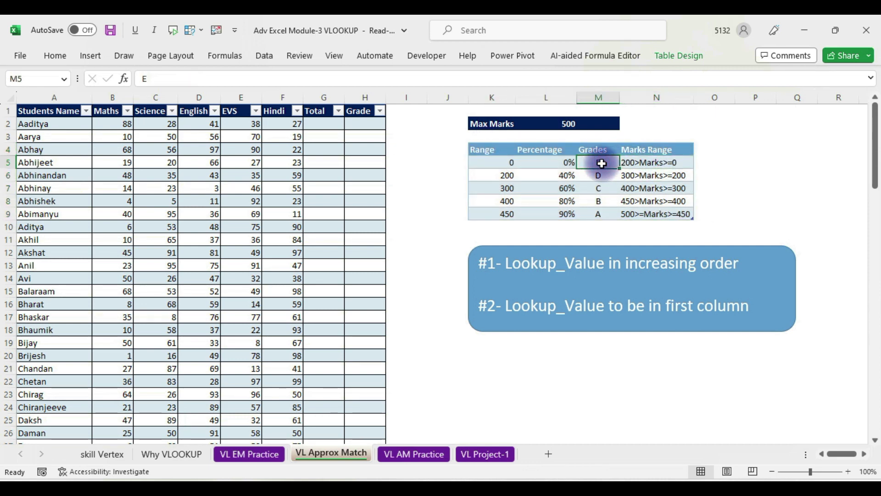
click(633, 175)
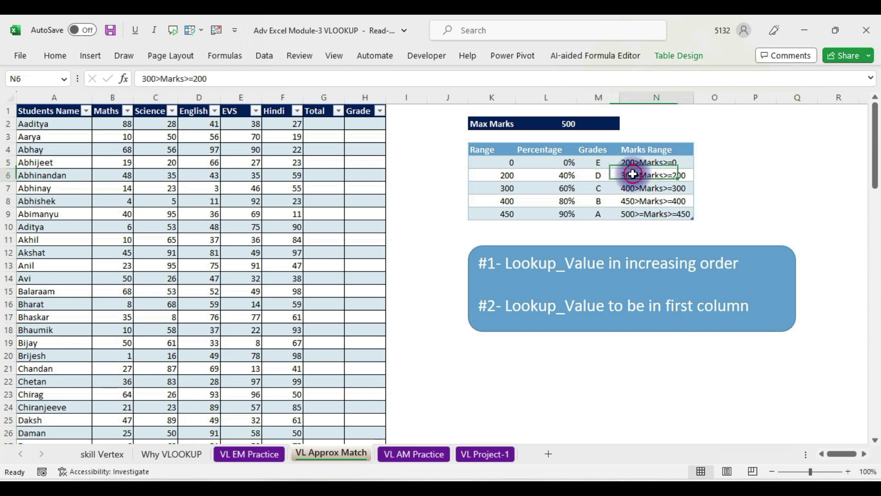
click(595, 179)
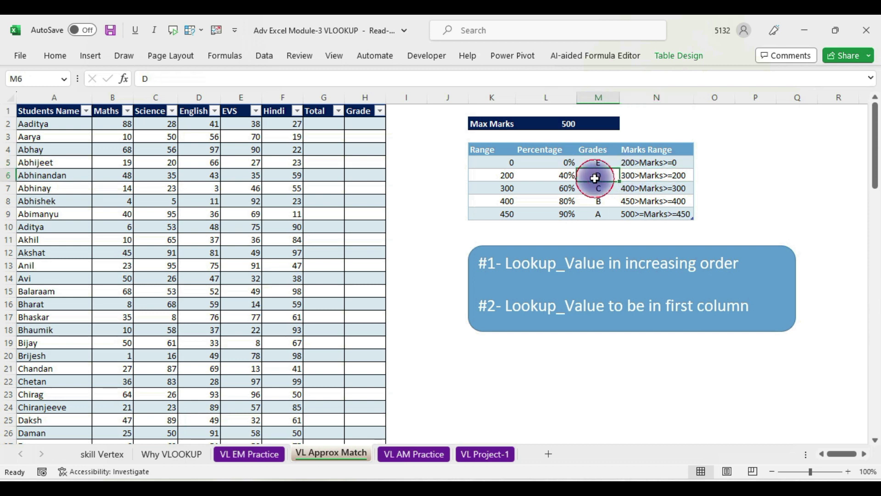
click(647, 190)
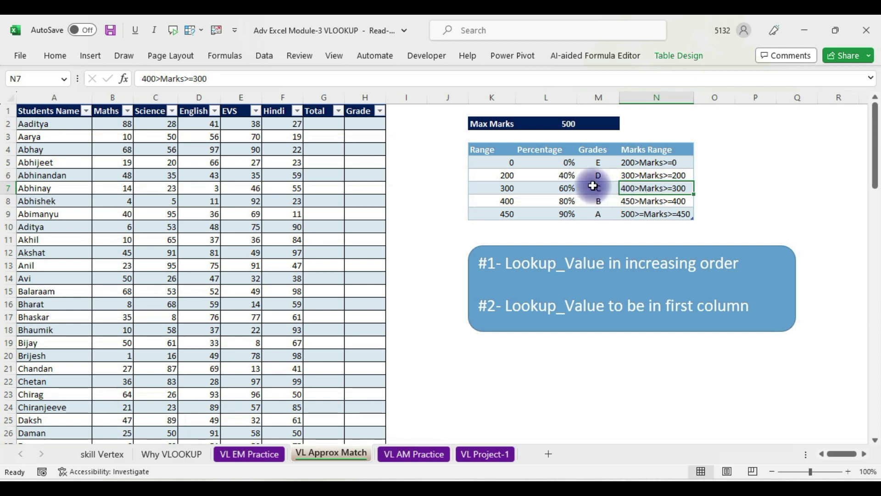
click(640, 202)
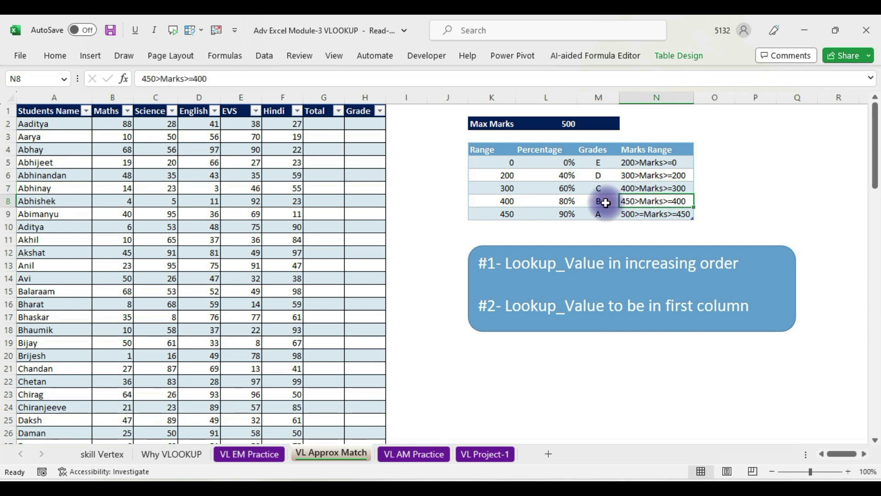
click(599, 203)
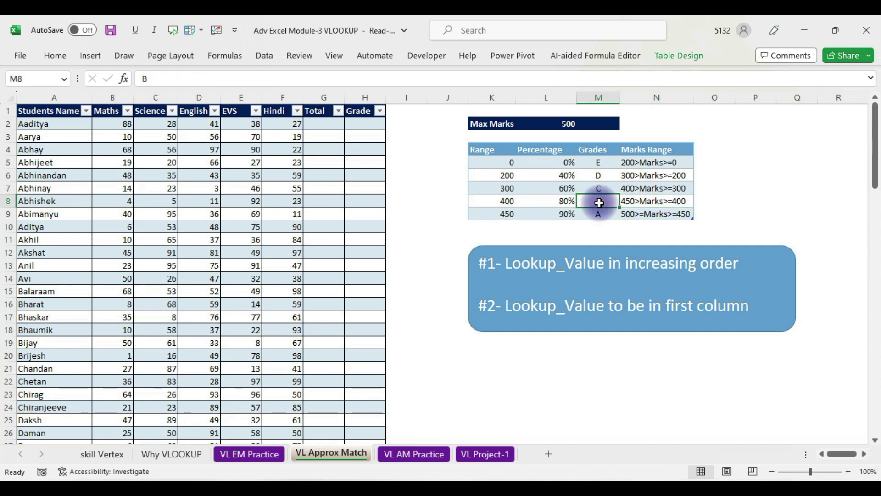
click(652, 215)
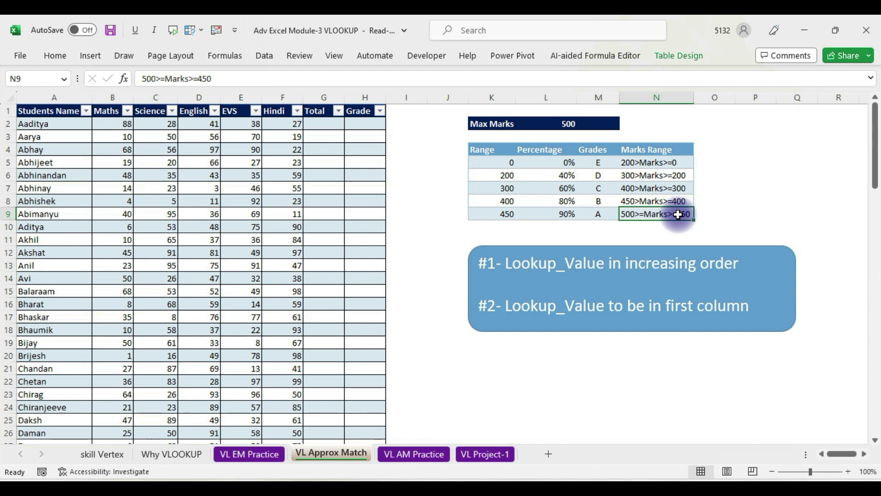
click(601, 211)
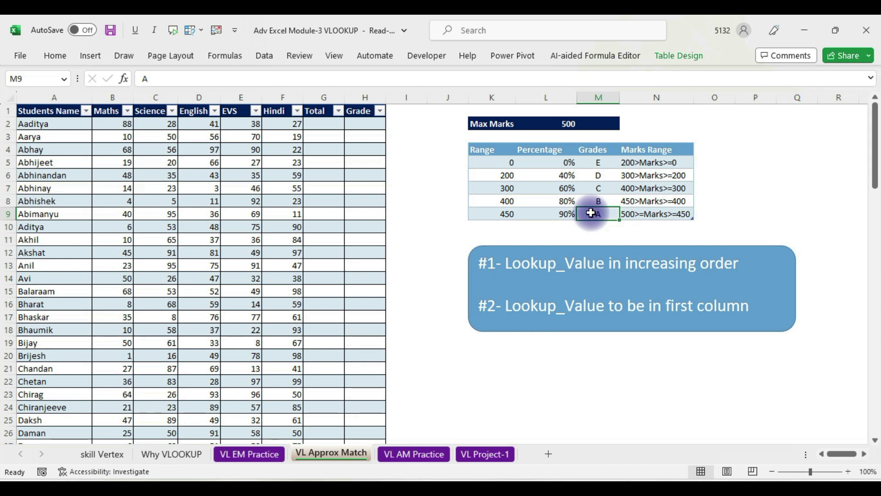
click(327, 120)
click(369, 120)
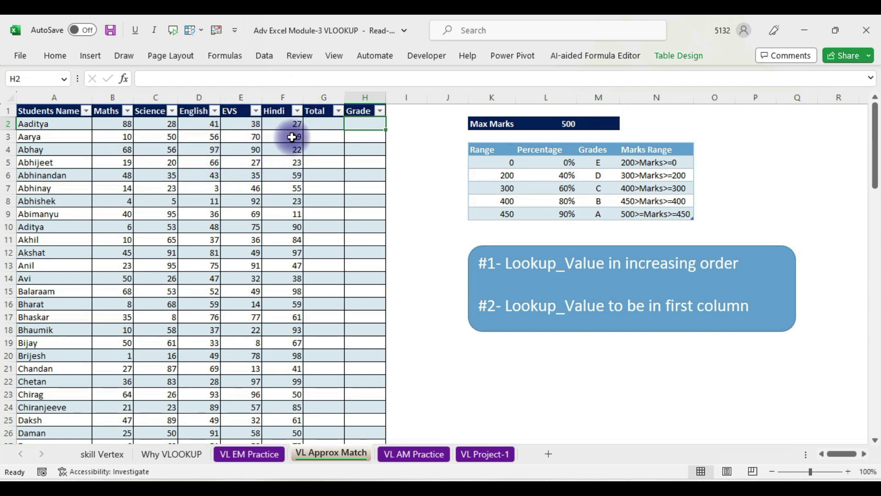
click(324, 123)
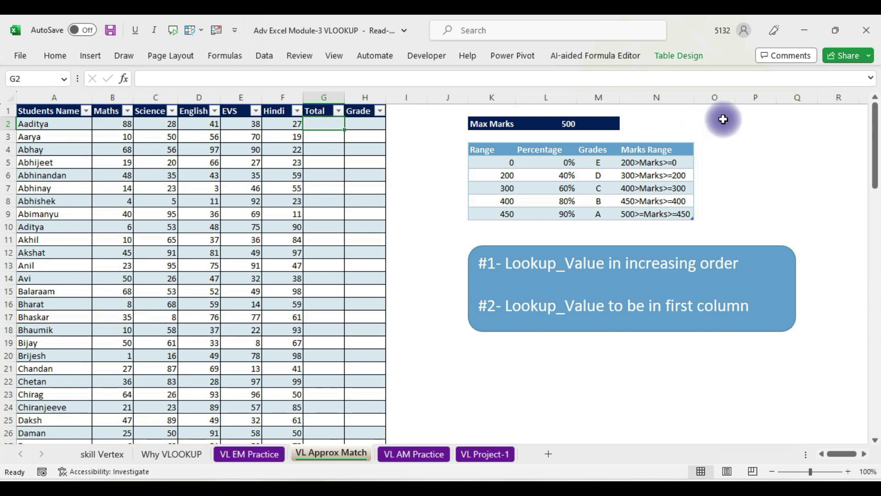
Enter the note "Alt =" in cell P1.
click(761, 116)
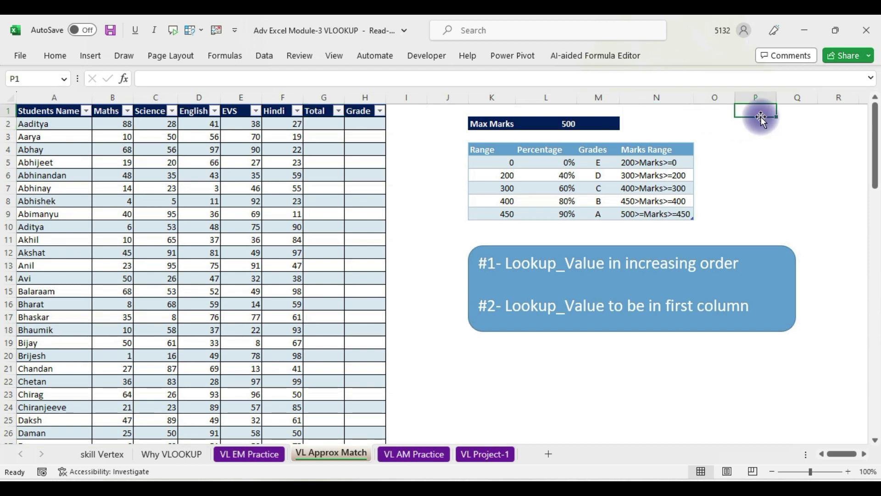
text(Al)
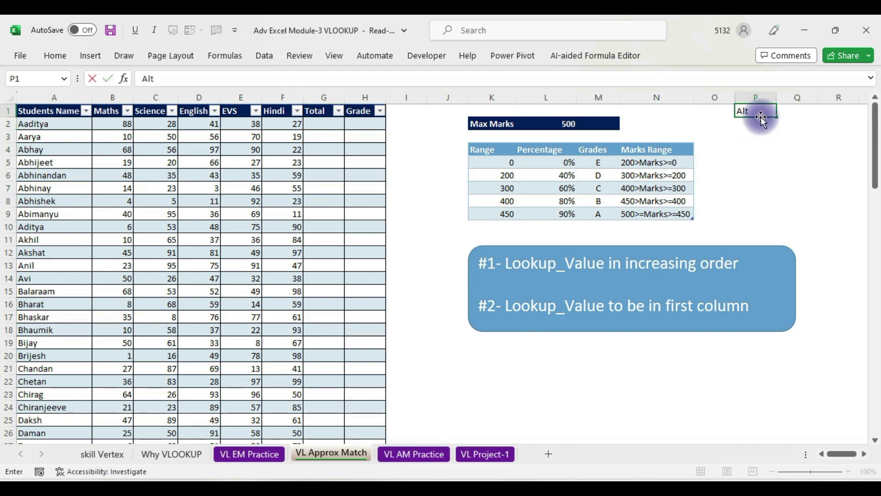
text(t)
text( _)
text(=)
click(807, 144)
Enlarge the font of the note in P1 by several sizes and bring the full worksheet back into view.
click(761, 114)
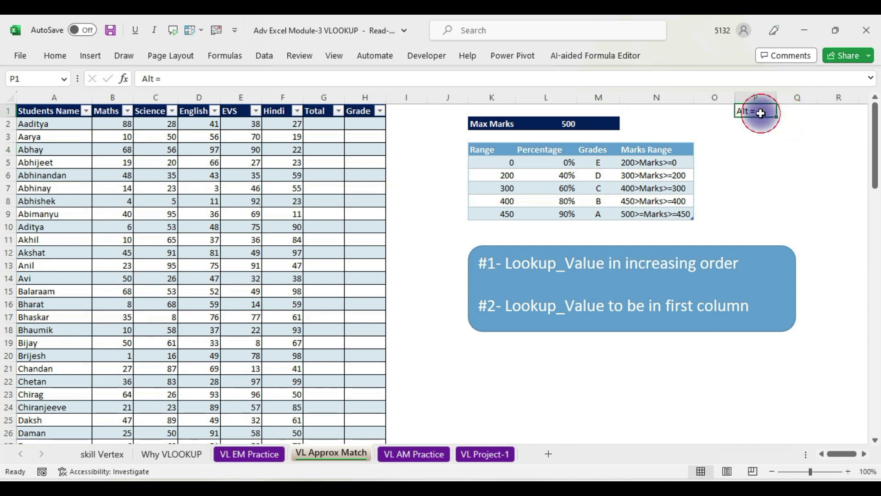
click(57, 53)
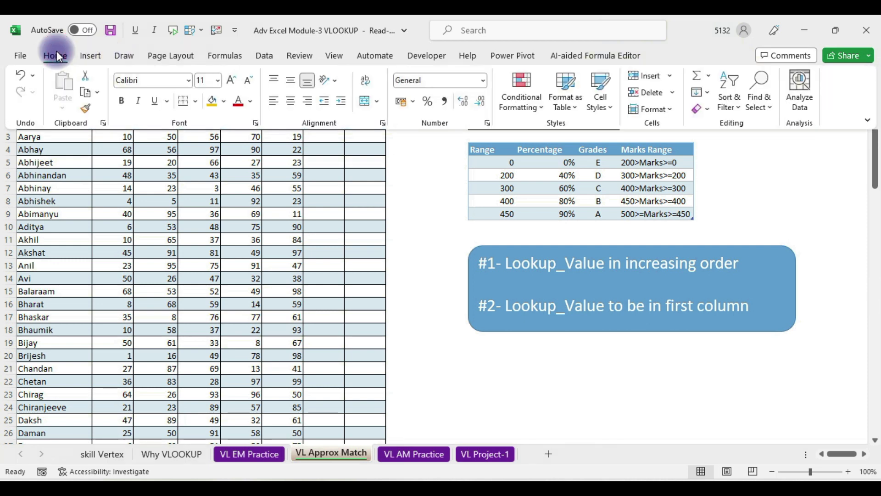
click(230, 82)
click(231, 81)
click(230, 82)
click(230, 82)
click(230, 81)
click(231, 82)
click(868, 247)
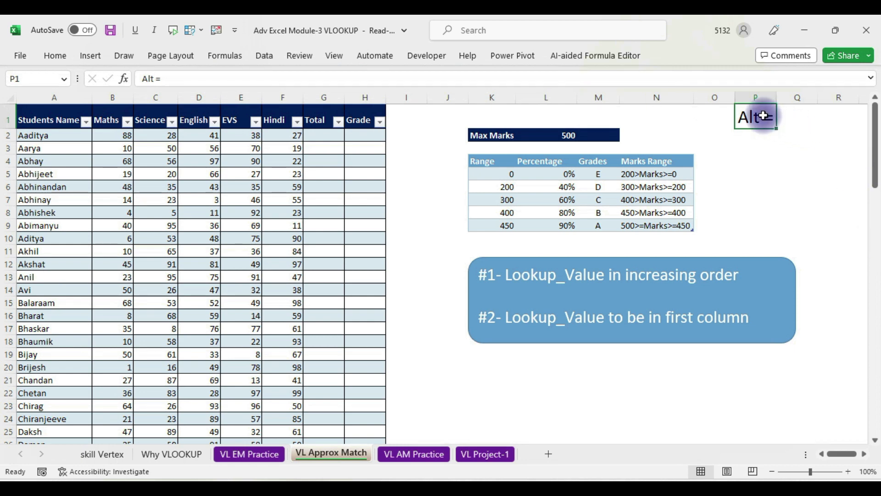
Fill the Total column with AutoSum formulas adding each student's marks from Maths to Hindi, starting with =SUM(B2:F2) in G2.
click(321, 135)
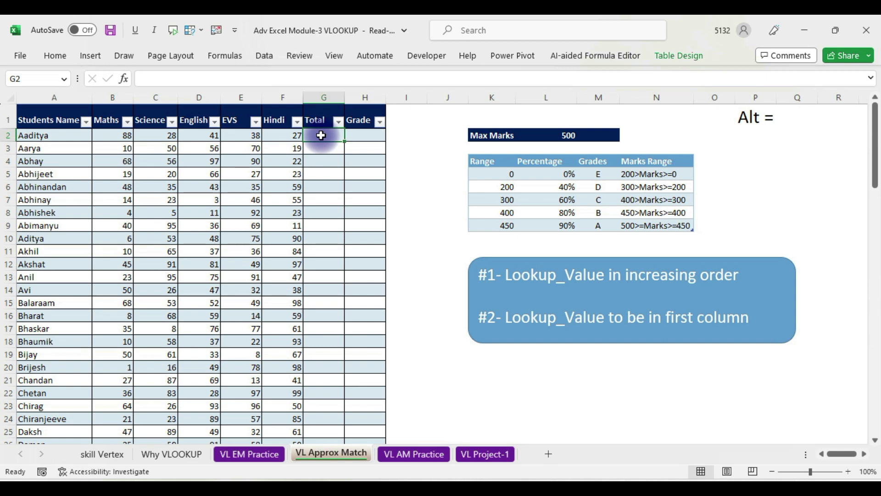
key(alt+equal)
key(Return)
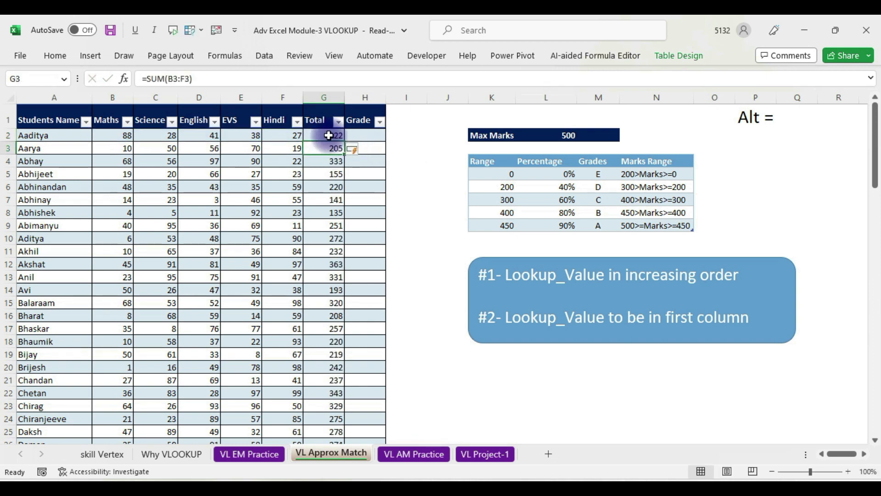
click(329, 135)
drag(328, 135, 332, 204)
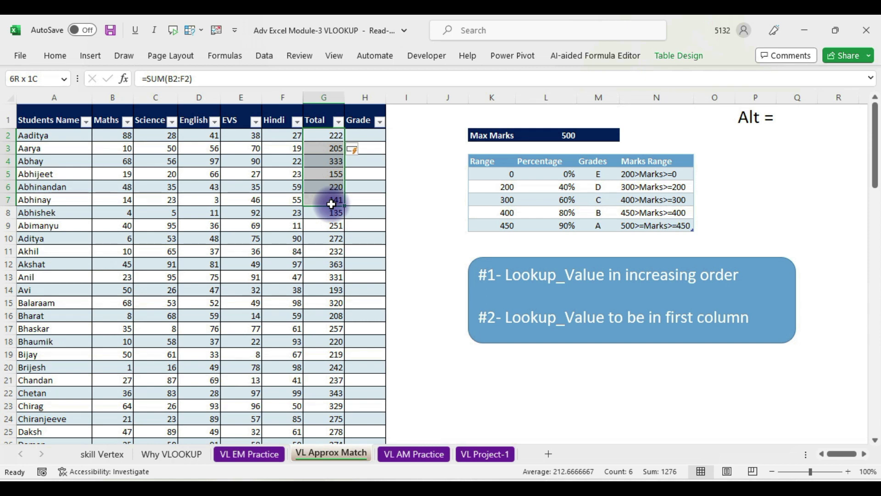
drag(332, 204, 333, 207)
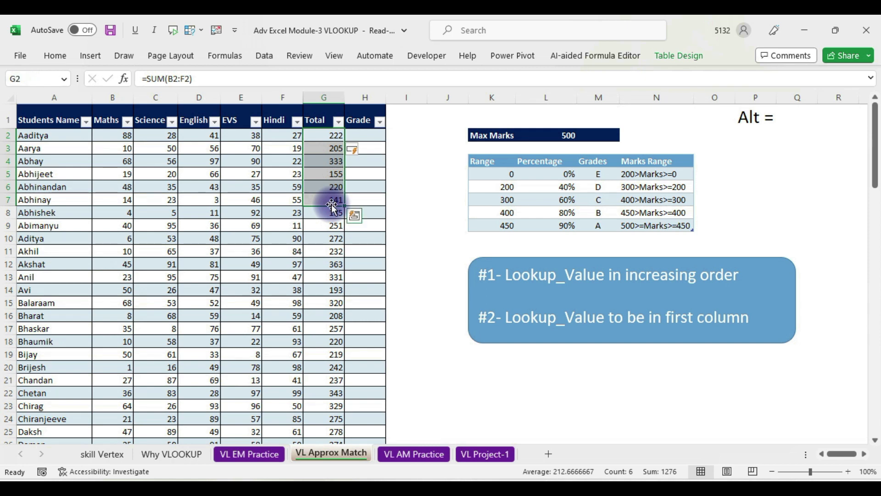
Begin a VLOOKUP formula in H2 through the Function Arguments dialog, with G2 as the Lookup_value.
click(366, 138)
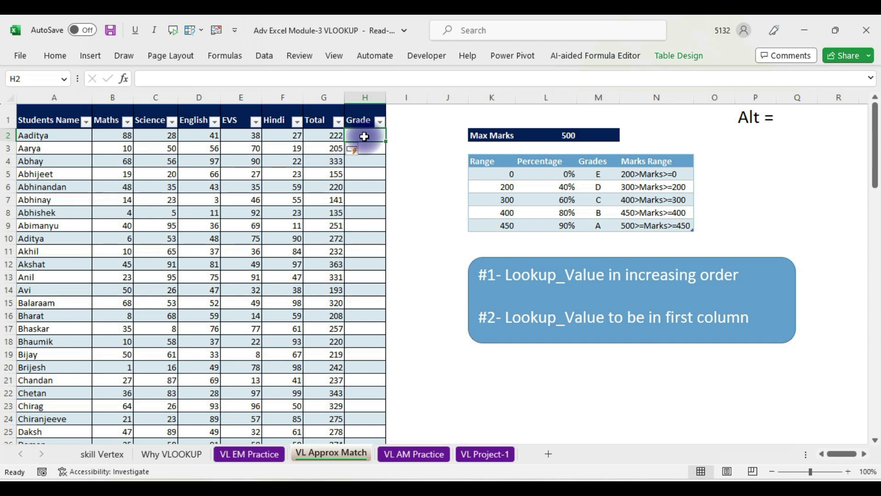
text(=)
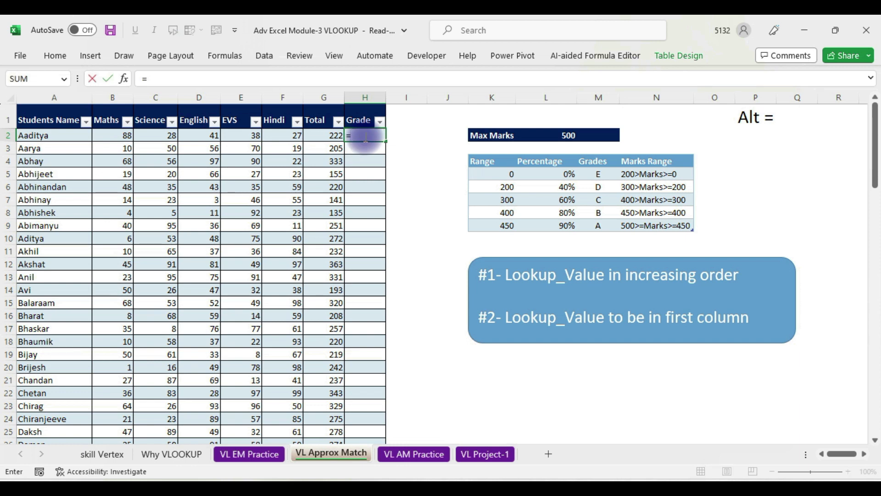
text(vl)
key(Tab)
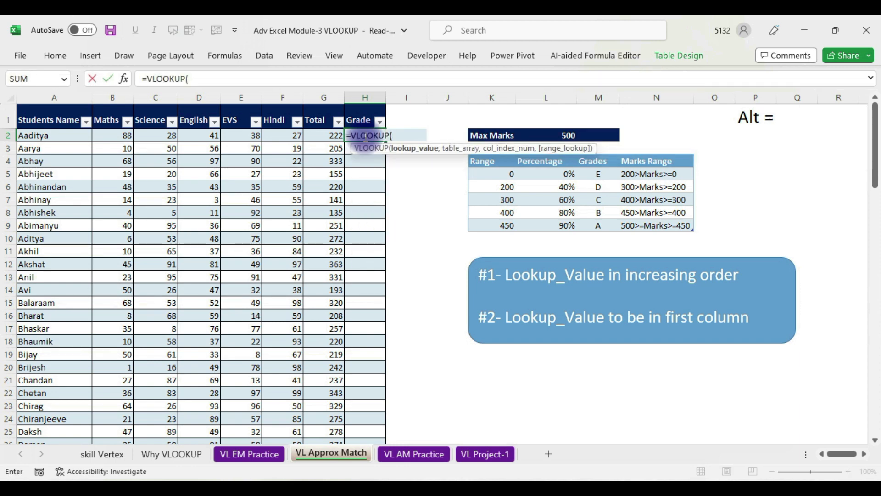
click(125, 81)
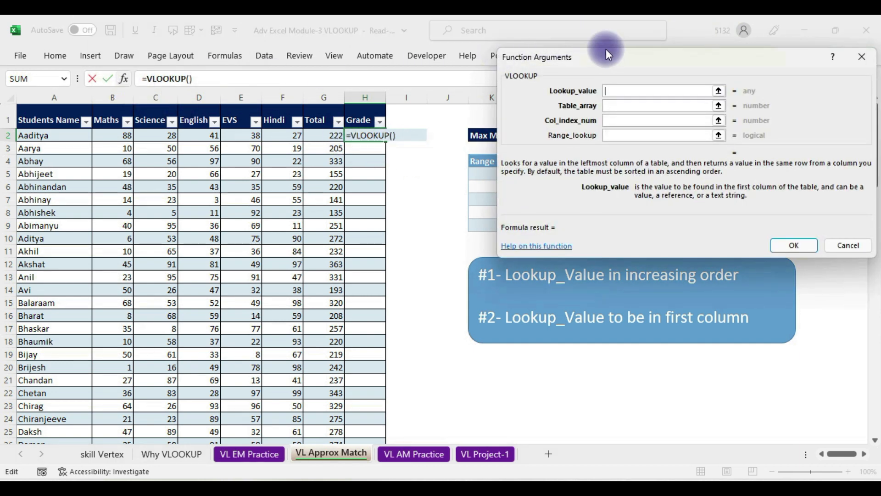
drag(610, 57, 566, 87)
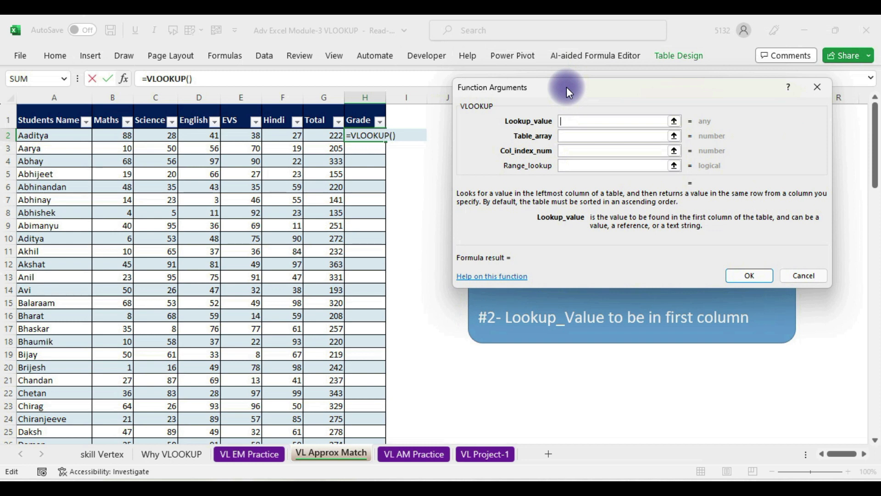
click(577, 123)
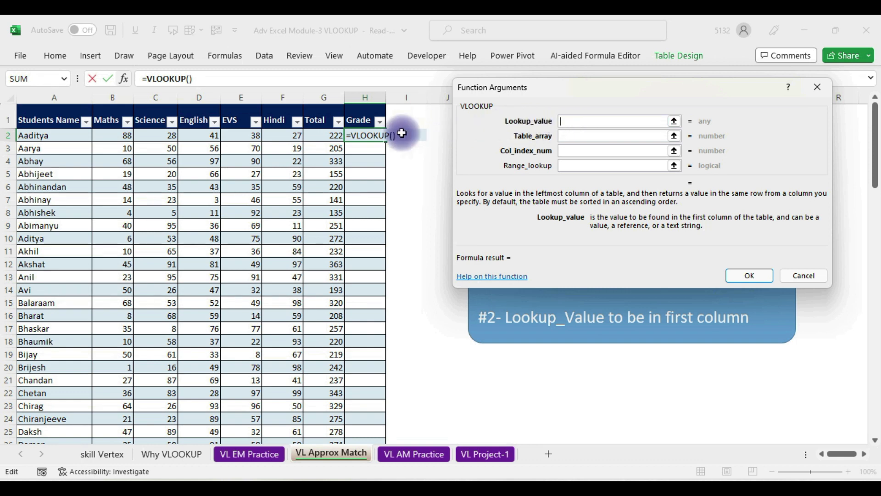
click(321, 135)
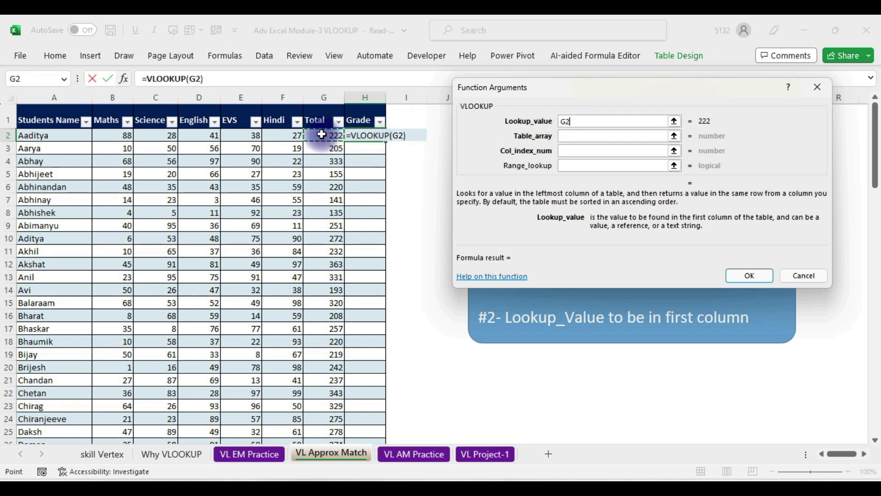
Set the VLOOKUP's Table_array to the grade range table including its headers, as the absolute reference $K$4:$N$9.
click(569, 135)
drag(634, 81, 217, 87)
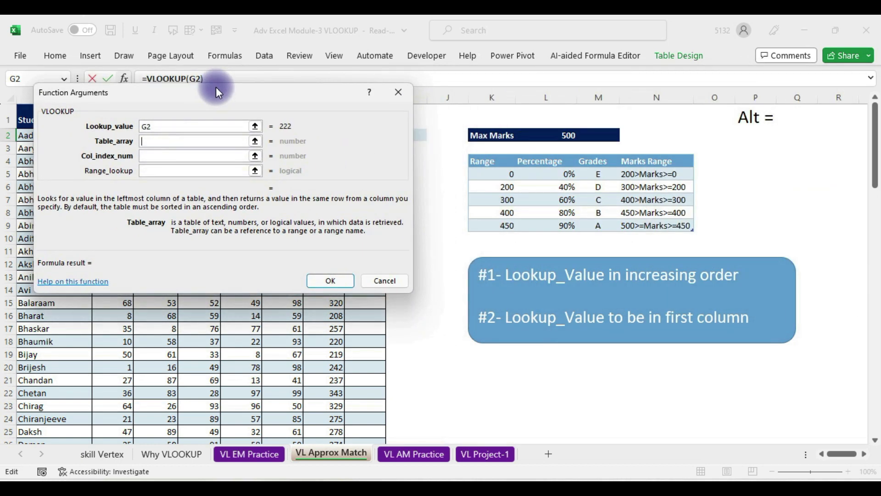
drag(219, 94, 213, 147)
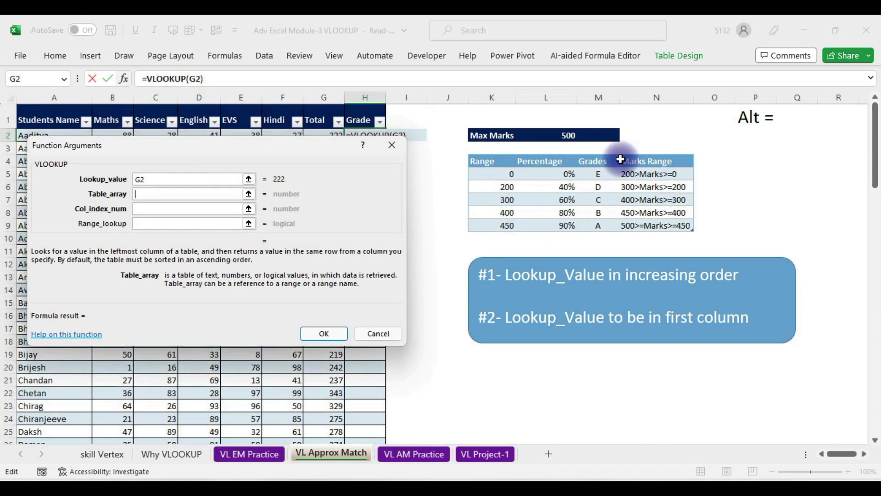
drag(483, 162, 661, 228)
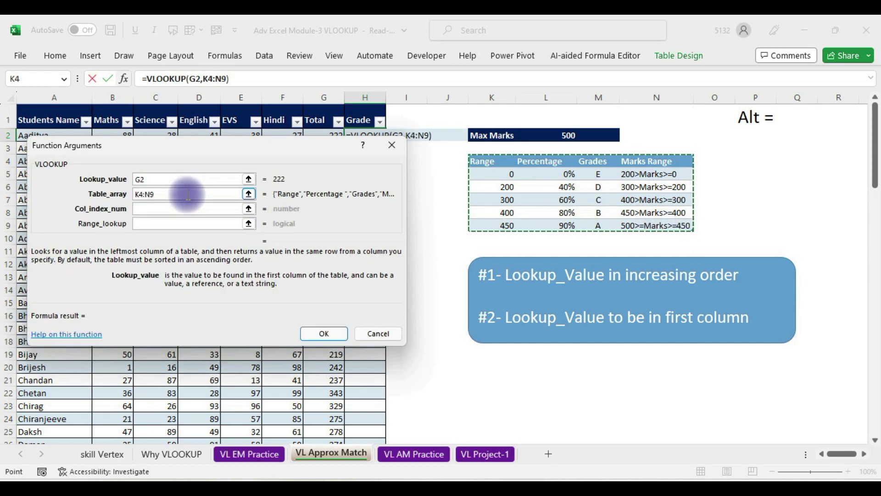
key(F4)
click(164, 209)
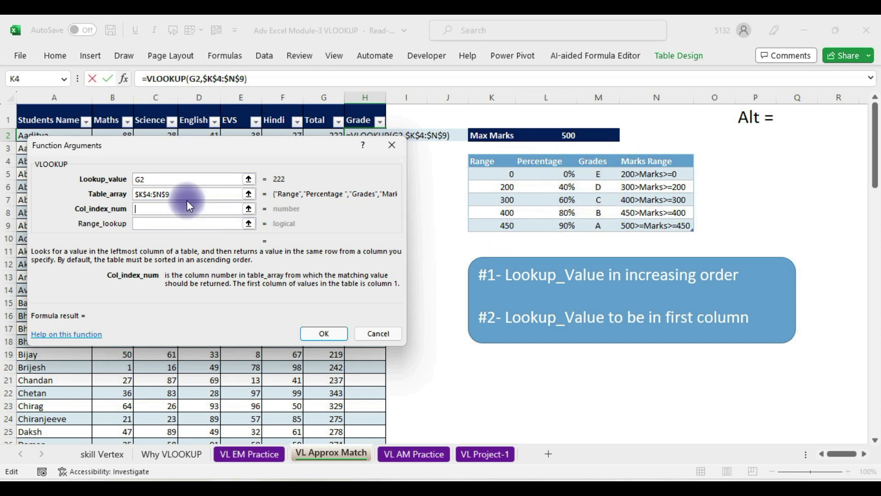
Complete the VLOOKUP with Col_index_num 3 and Range_lookup 1, filling the Grade column with the formula.
text(3)
click(147, 223)
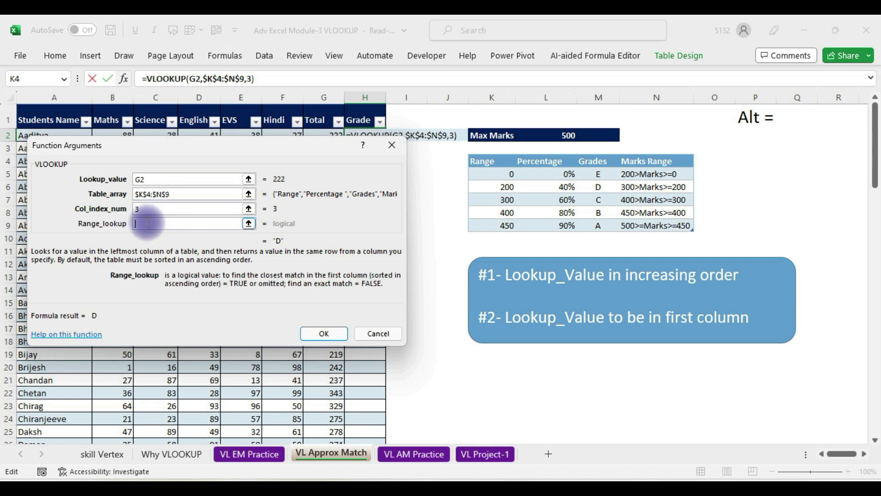
text(1)
click(332, 335)
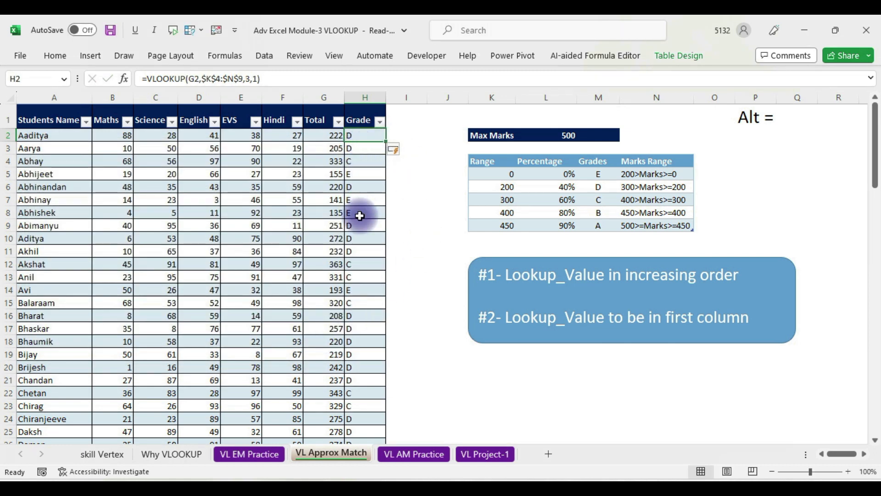
Check the totals in G2, G3 and G4 and their assigned grades against the grade range table.
click(330, 136)
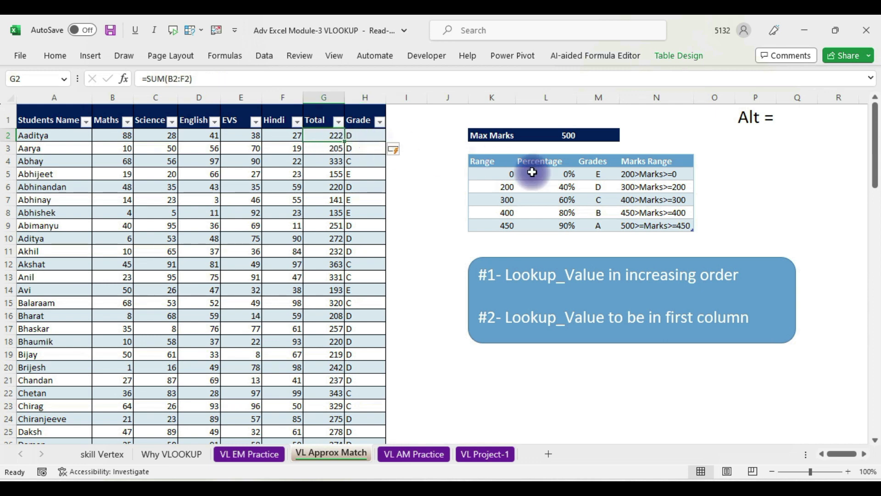
click(327, 148)
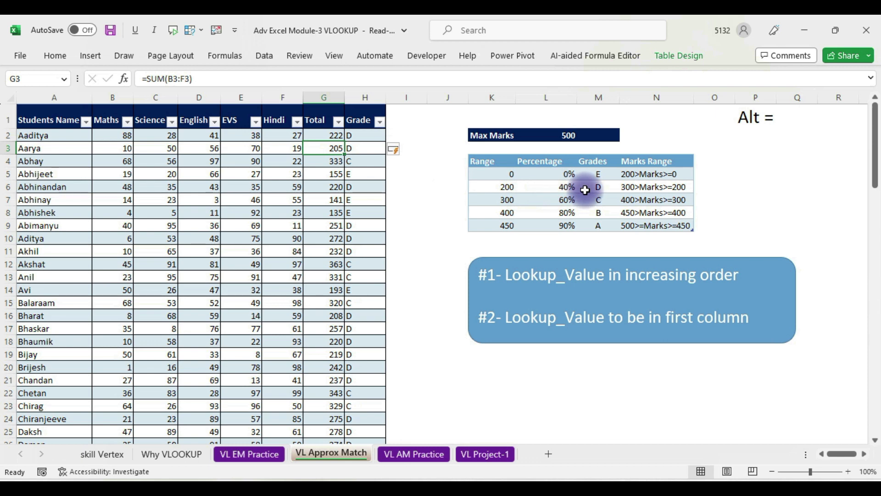
click(314, 160)
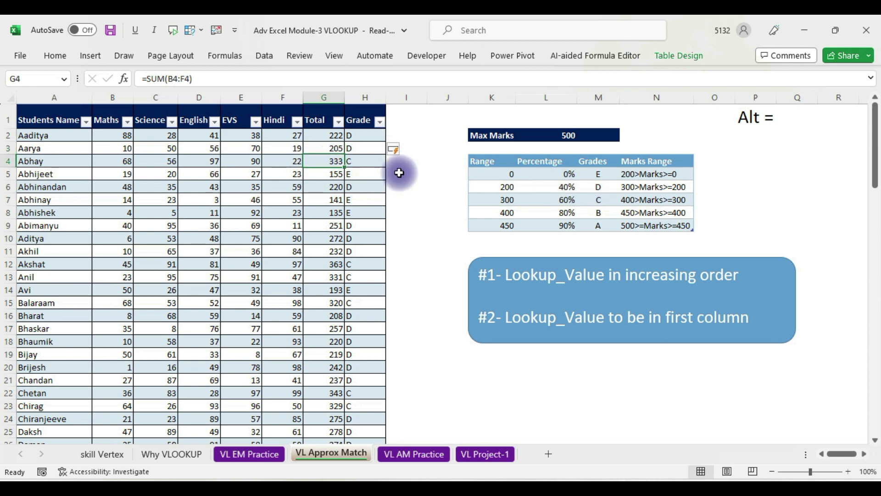